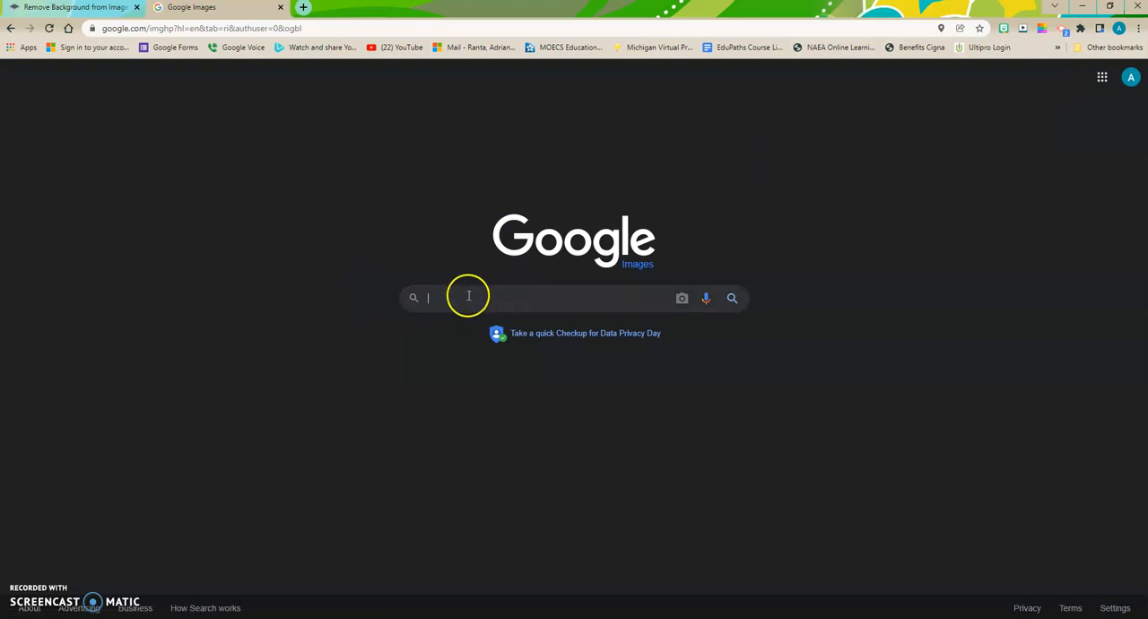
Step: Search Google Images for "modern couch" and open the preview of the beige sofa with ottoman
text(mo)
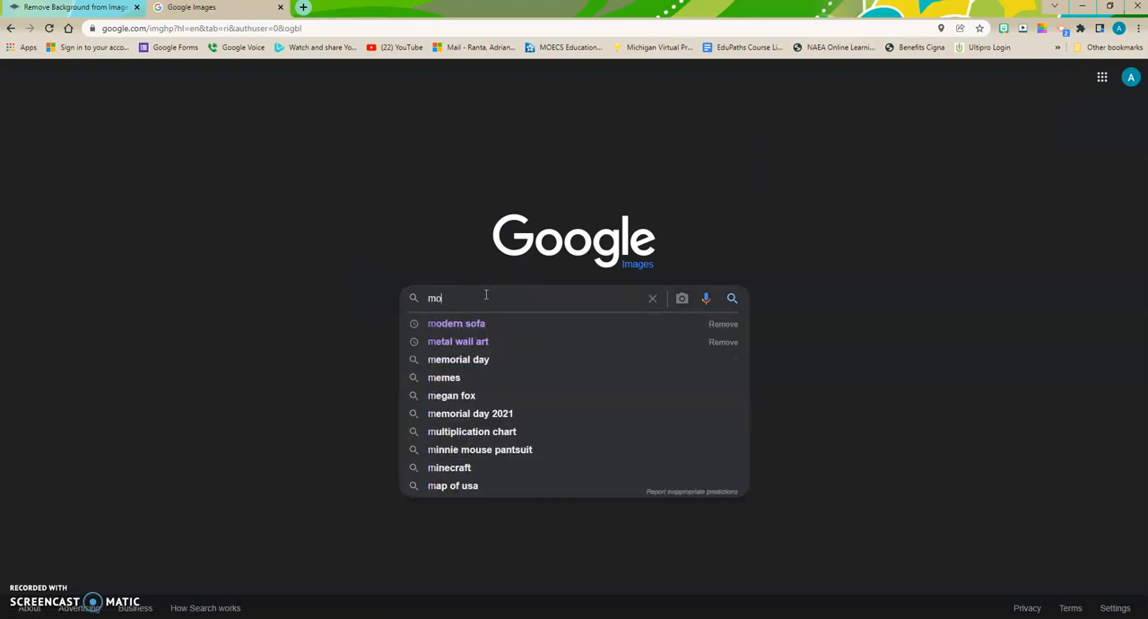
text(dern couch)
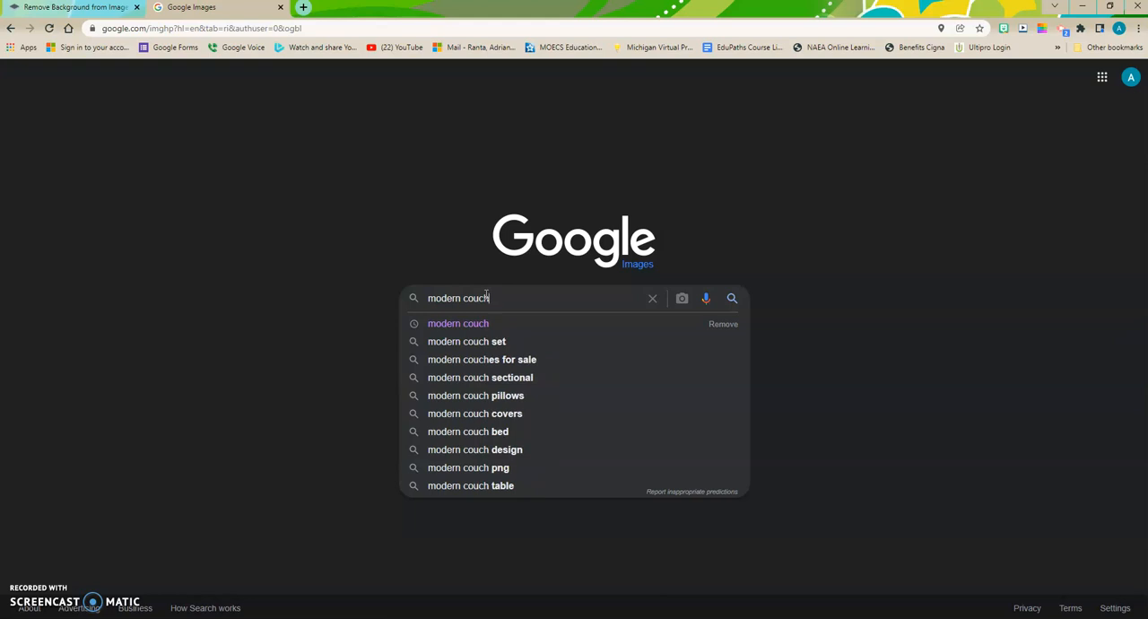
click(729, 300)
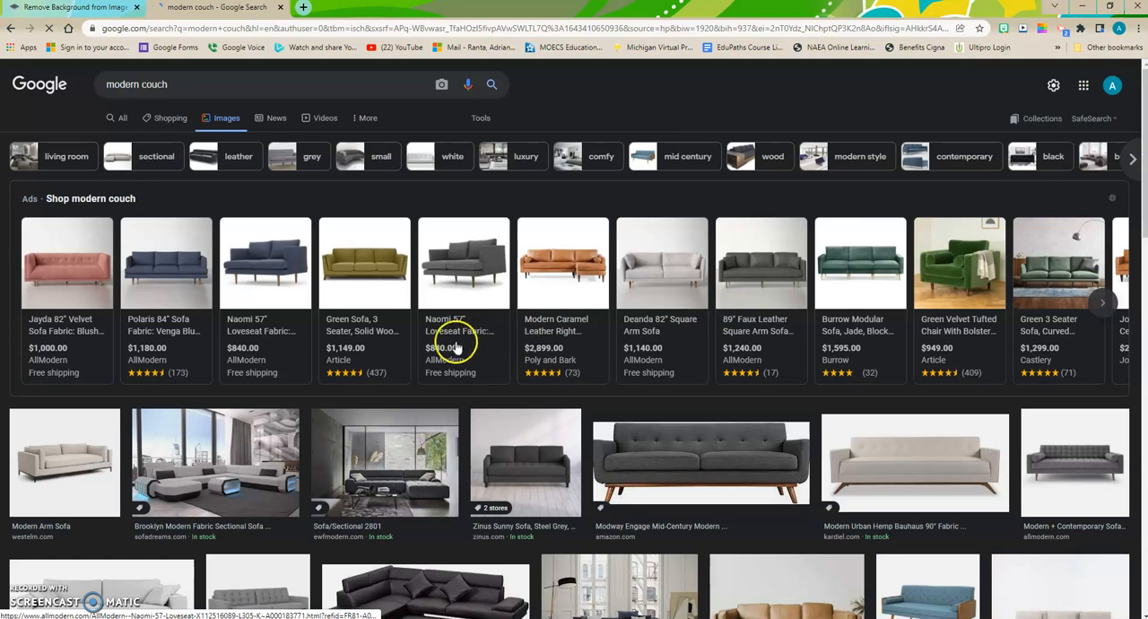
scroll(464, 343, down, 3)
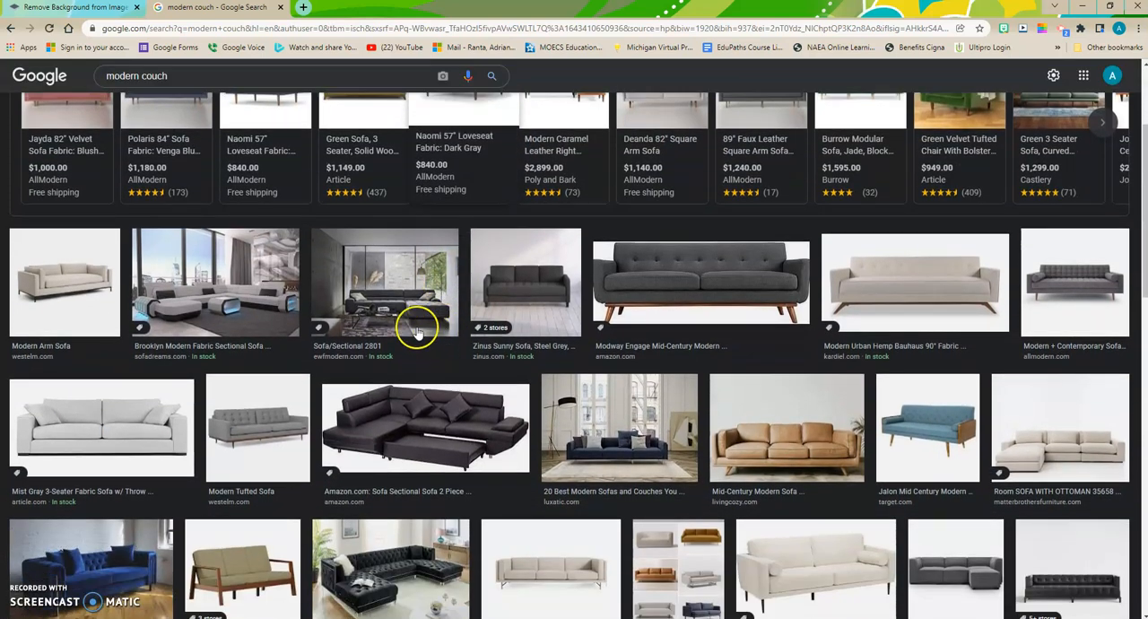
scroll(417, 334, down, 1)
click(1061, 388)
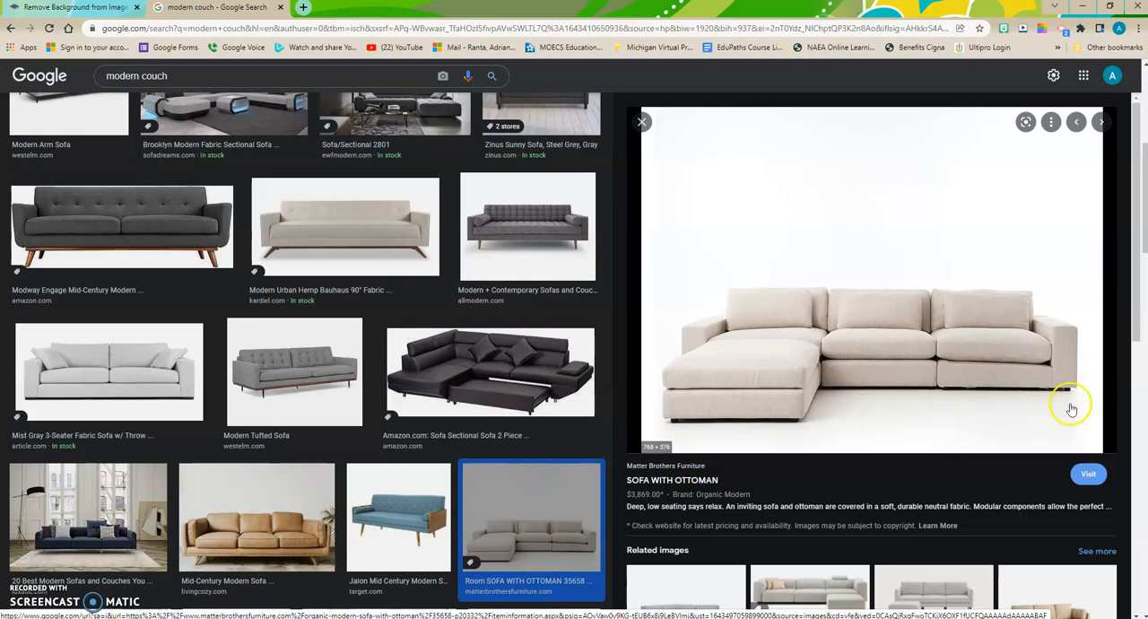
right_click(826, 284)
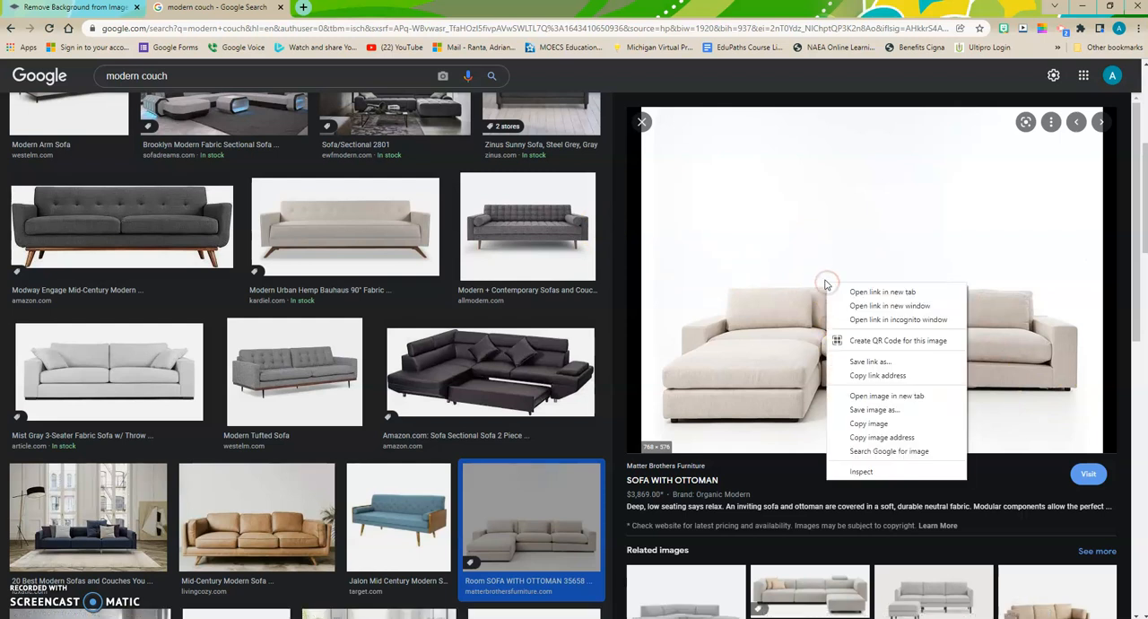
click(867, 410)
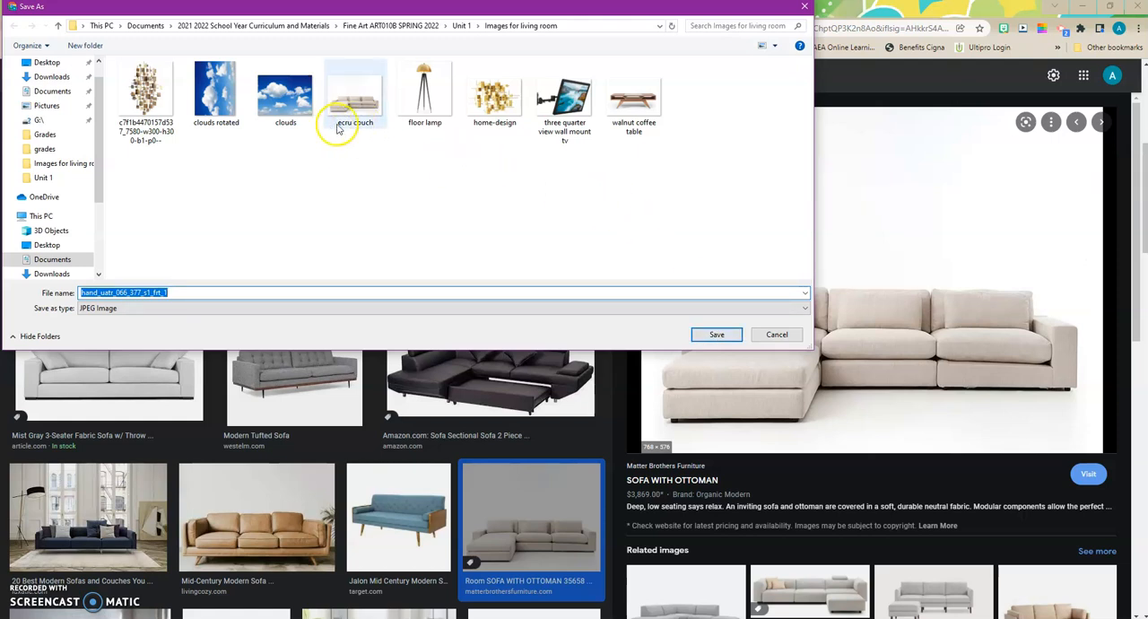
click(774, 338)
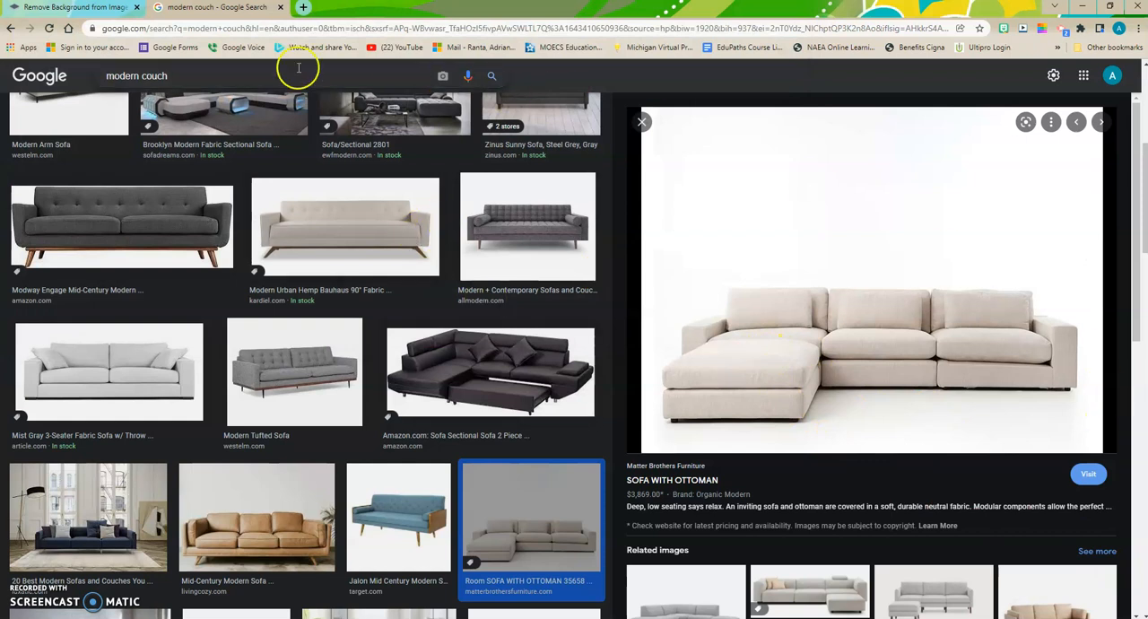
Step: Switch to the remove.bg page and upload the "ecru couch" image from the "Images for living room" folder
click(67, 9)
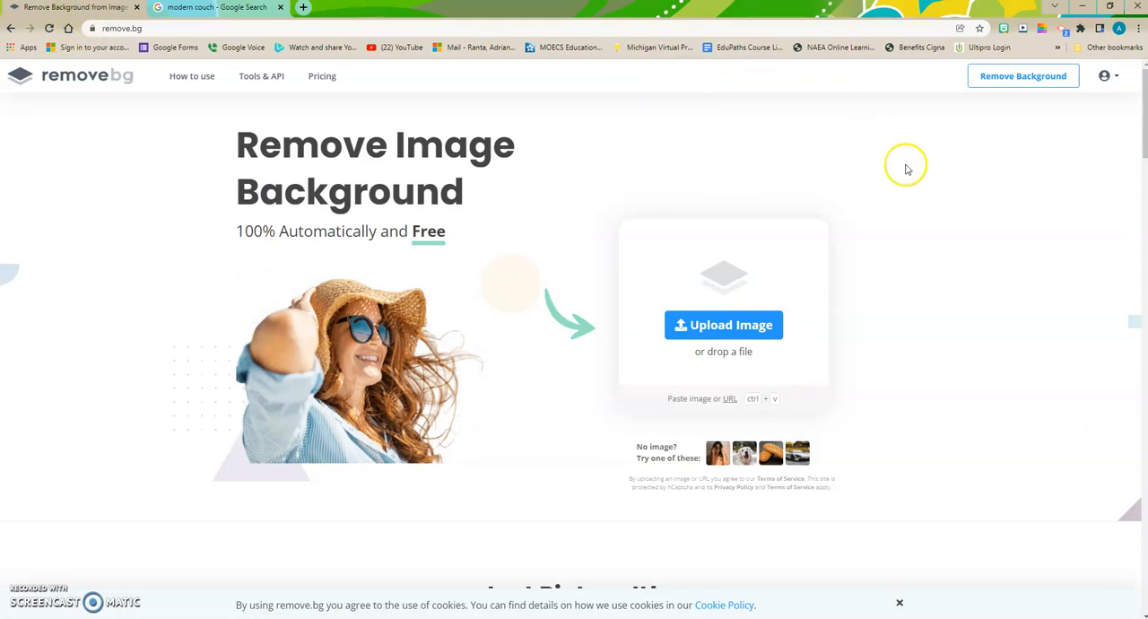
click(704, 327)
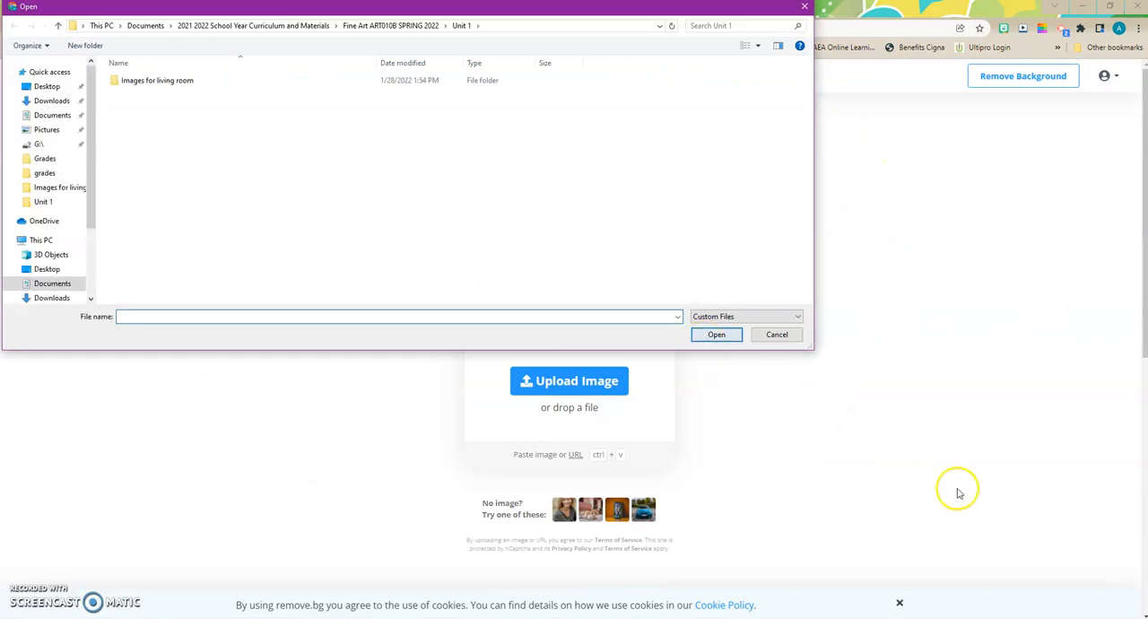
click(164, 82)
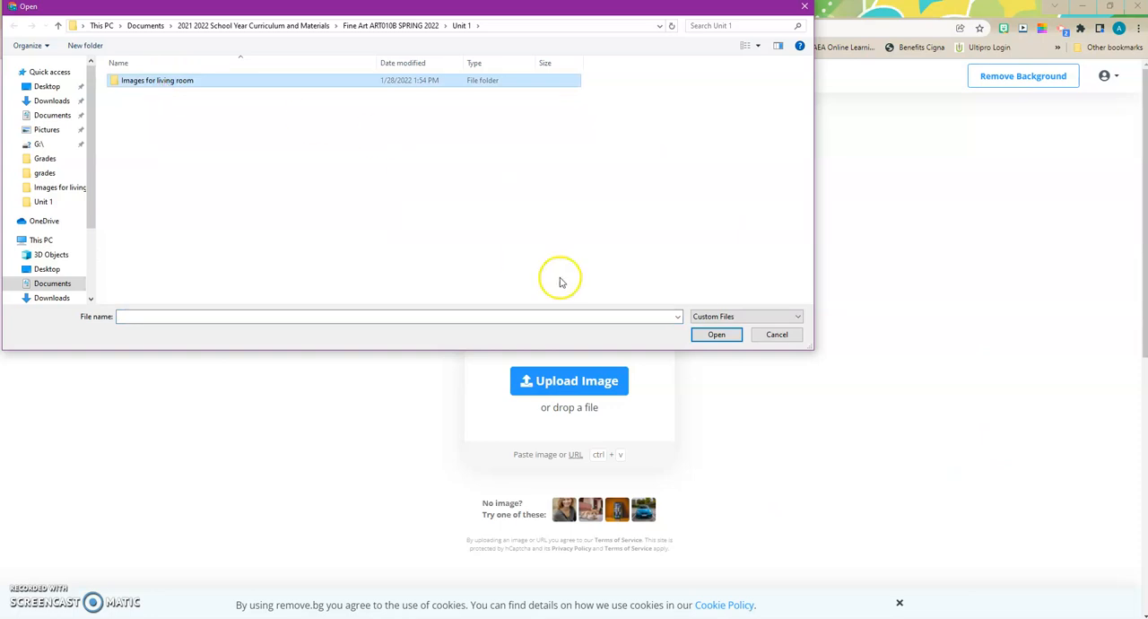
click(717, 335)
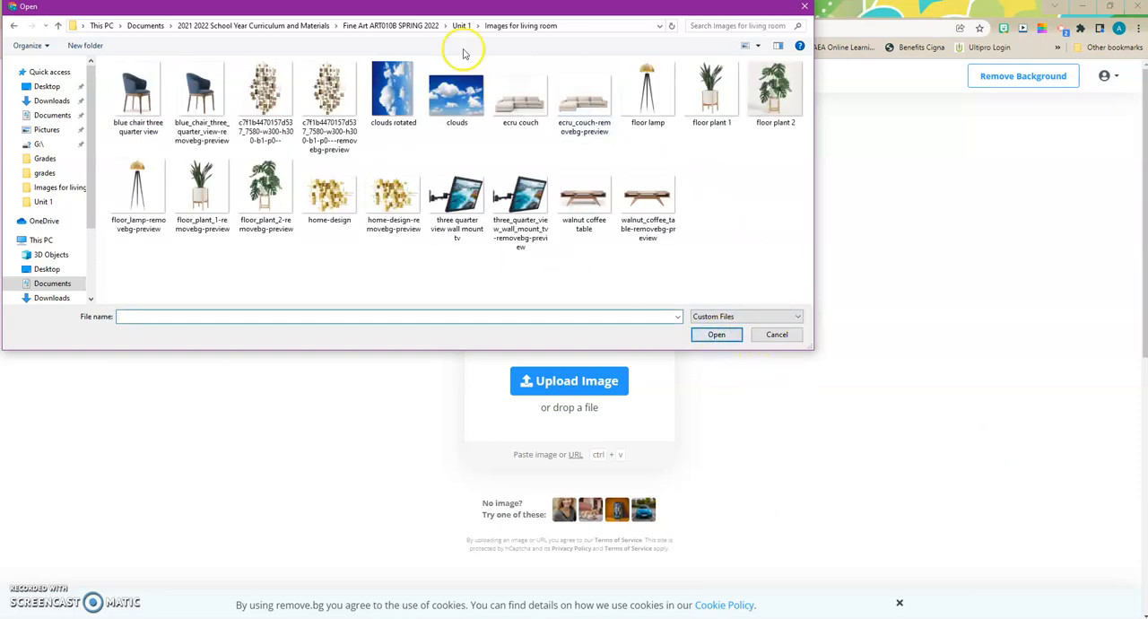
click(507, 108)
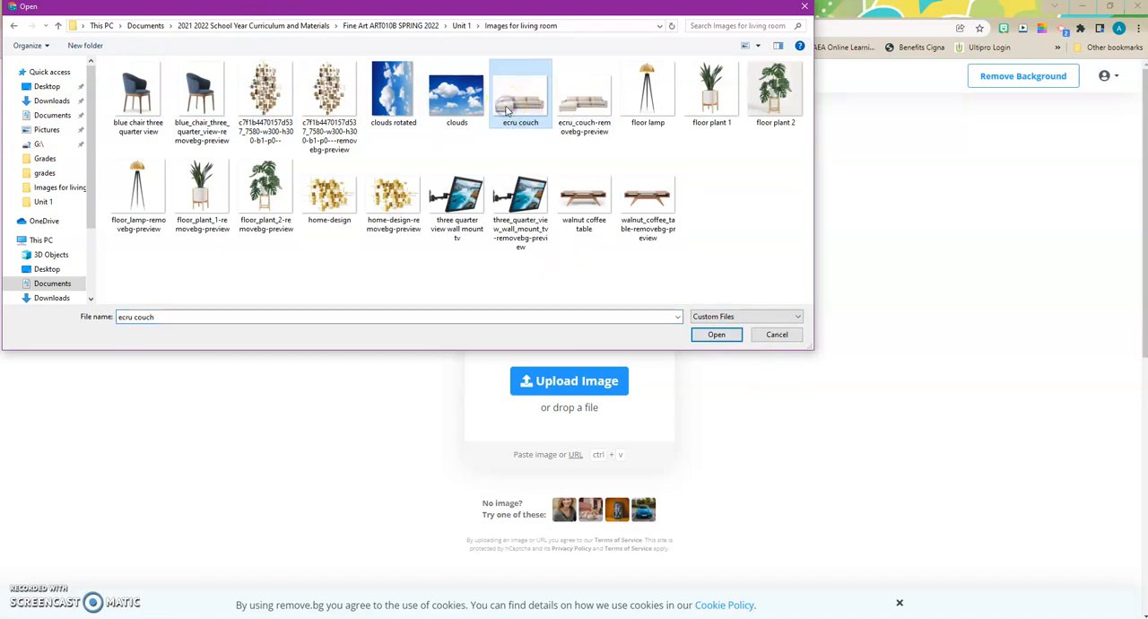
click(714, 336)
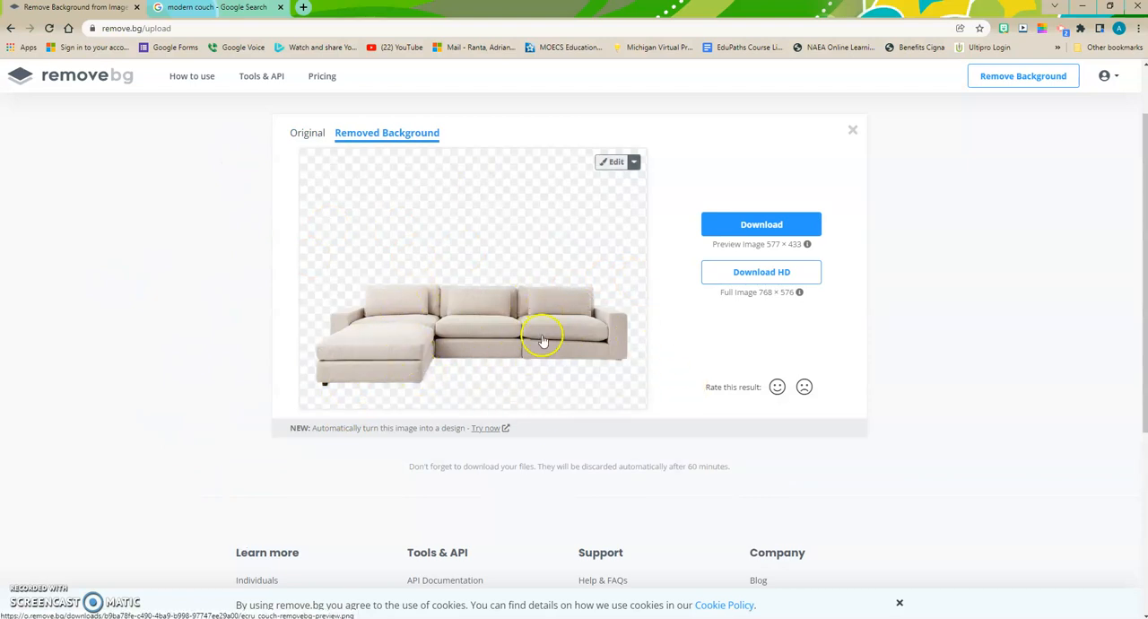
Step: Download the preview-size couch cutout as the PNG "ecru_couch-removebg-preview (1)" into the "Images for living room" folder
click(748, 226)
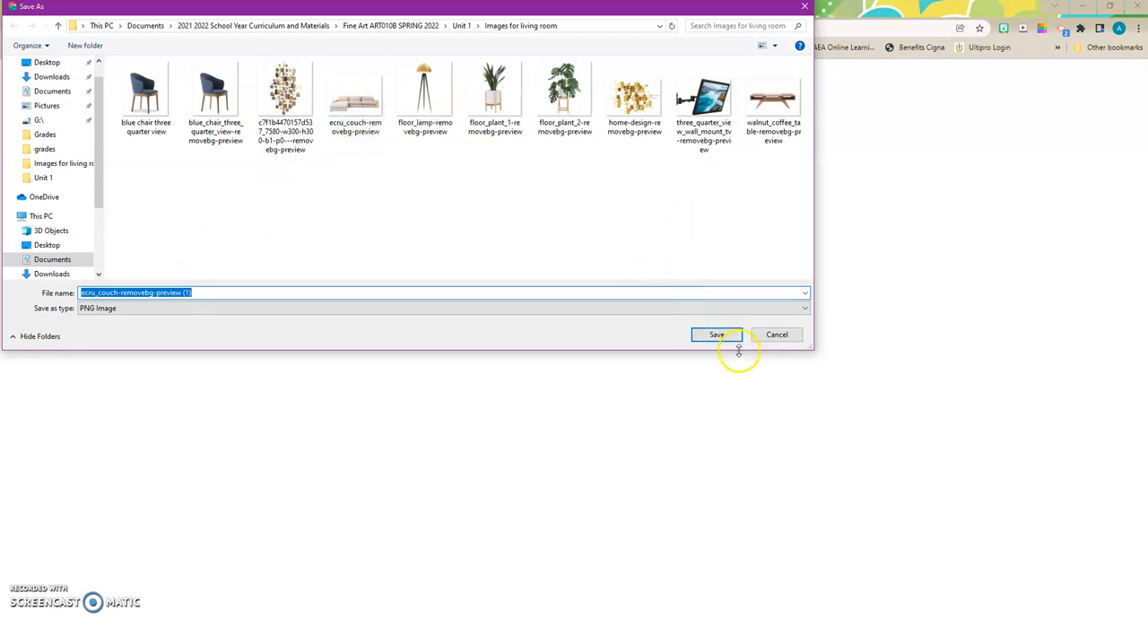
click(106, 316)
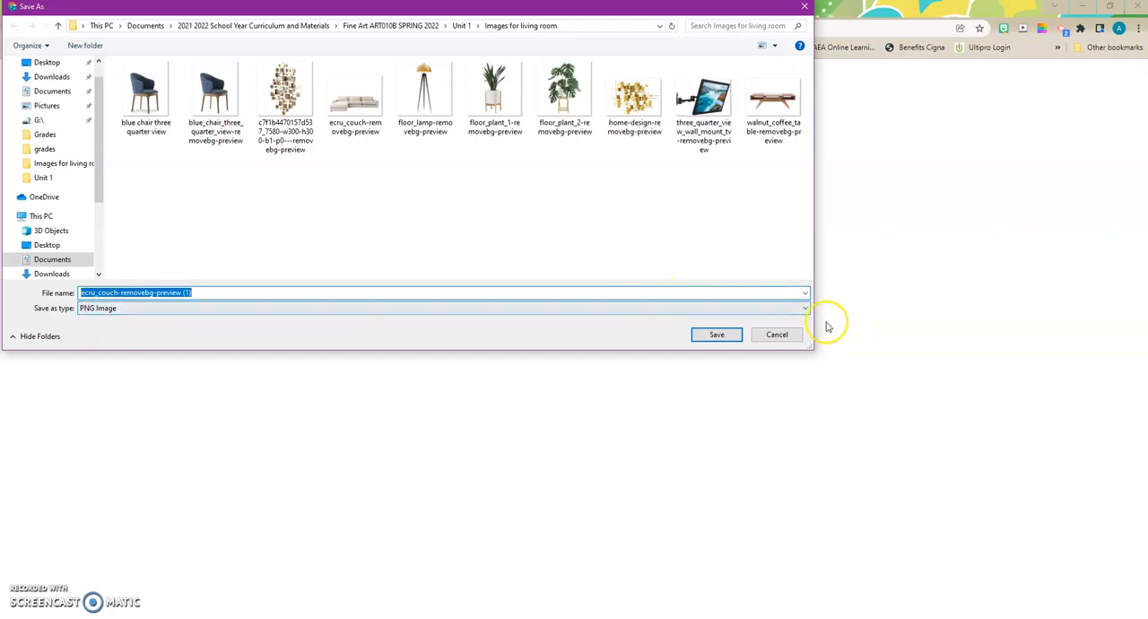
click(718, 335)
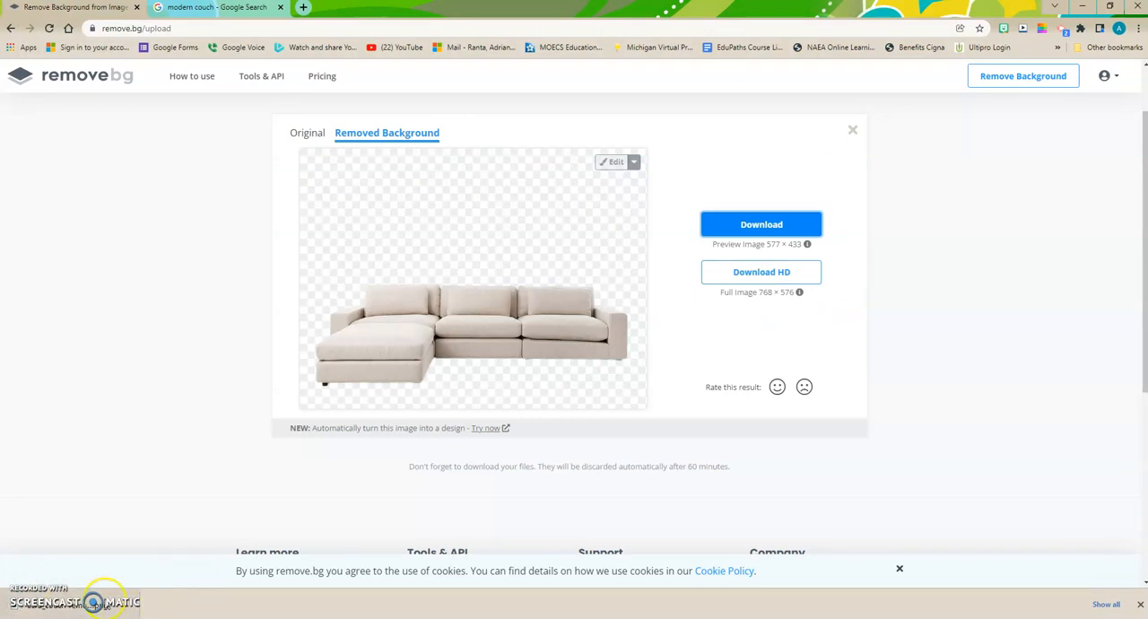
Step: Switch to the PowerPoint presentation and open the dialog for inserting a picture from this device on slide 23
click(366, 618)
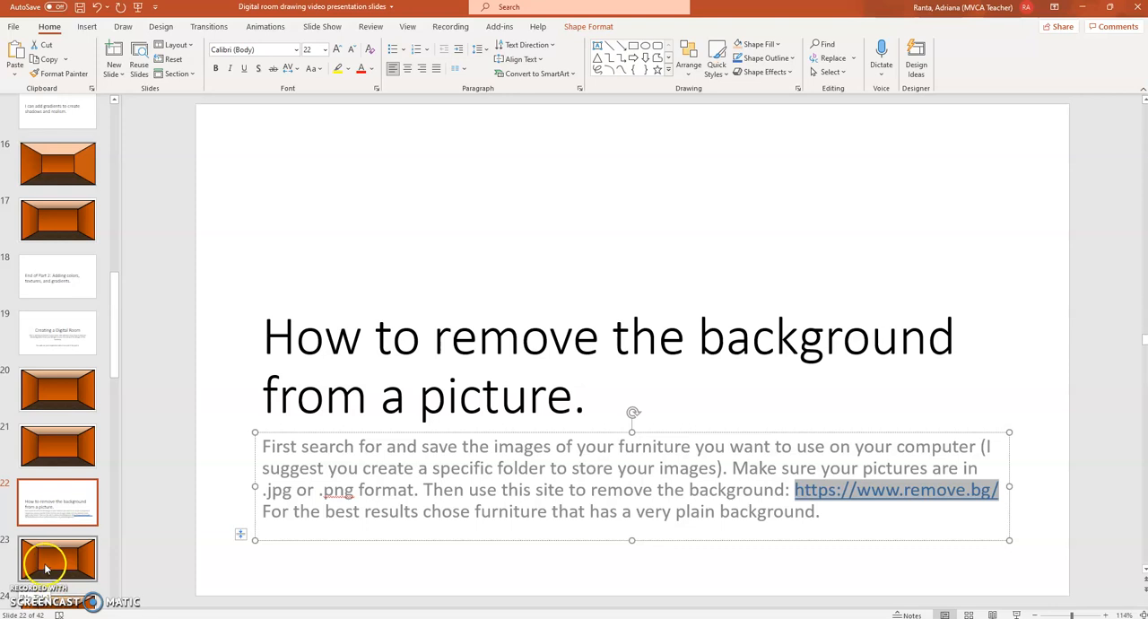
click(46, 569)
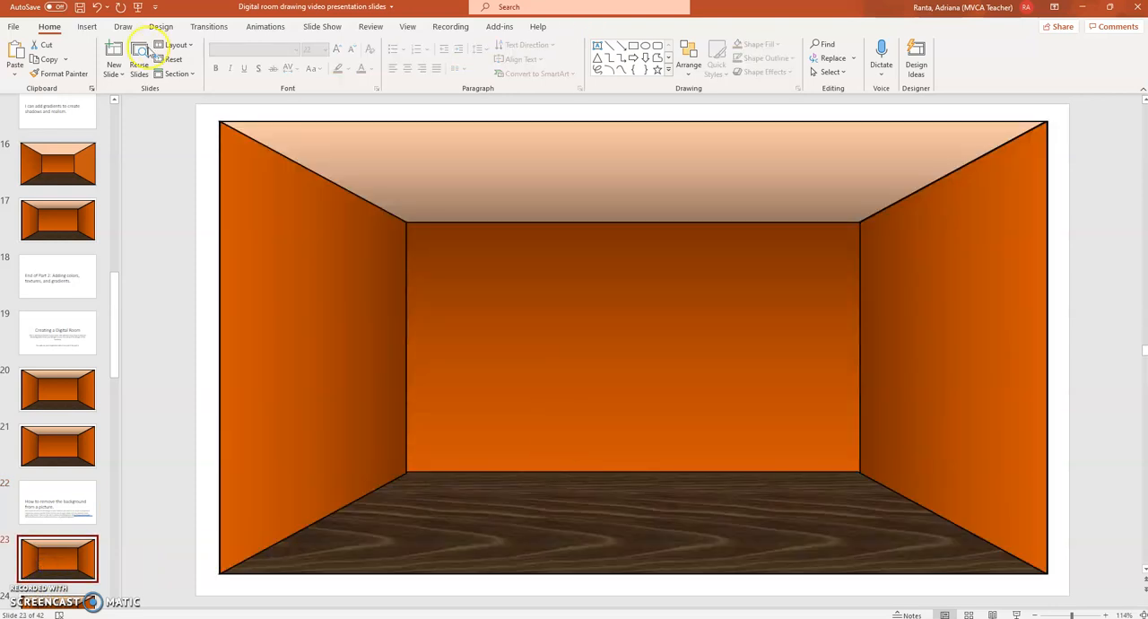
click(86, 29)
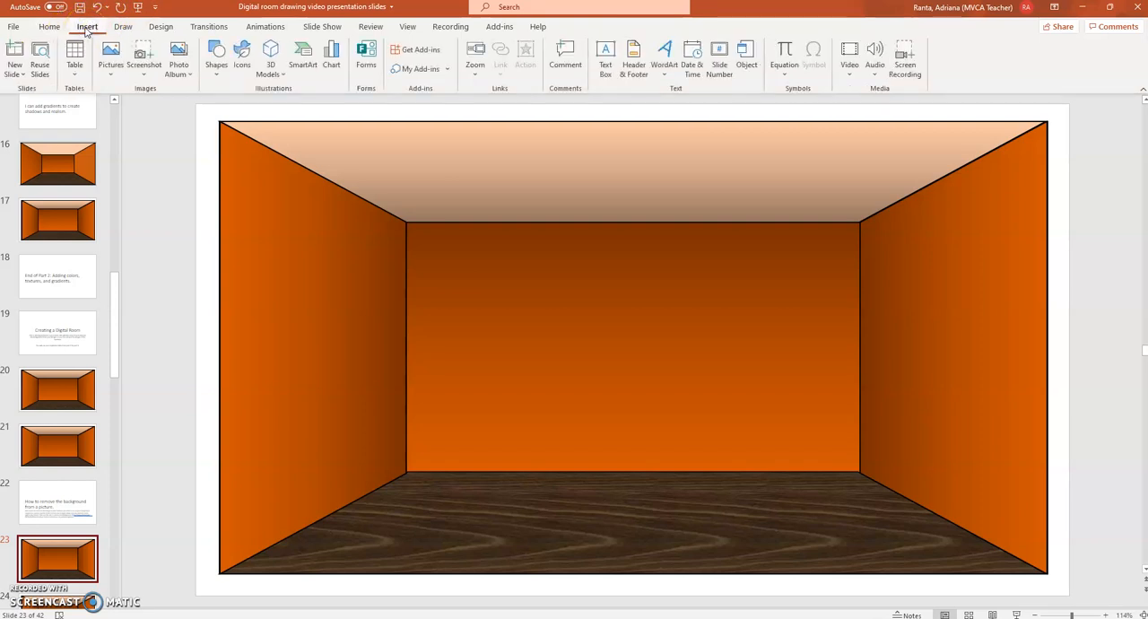
click(114, 70)
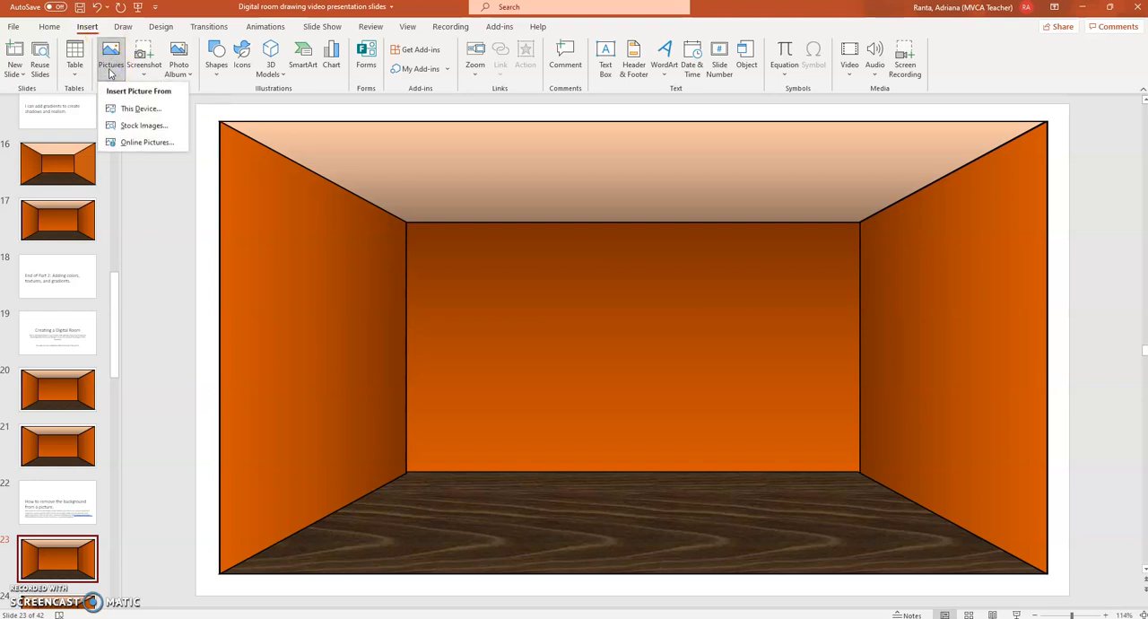
click(128, 111)
click(127, 112)
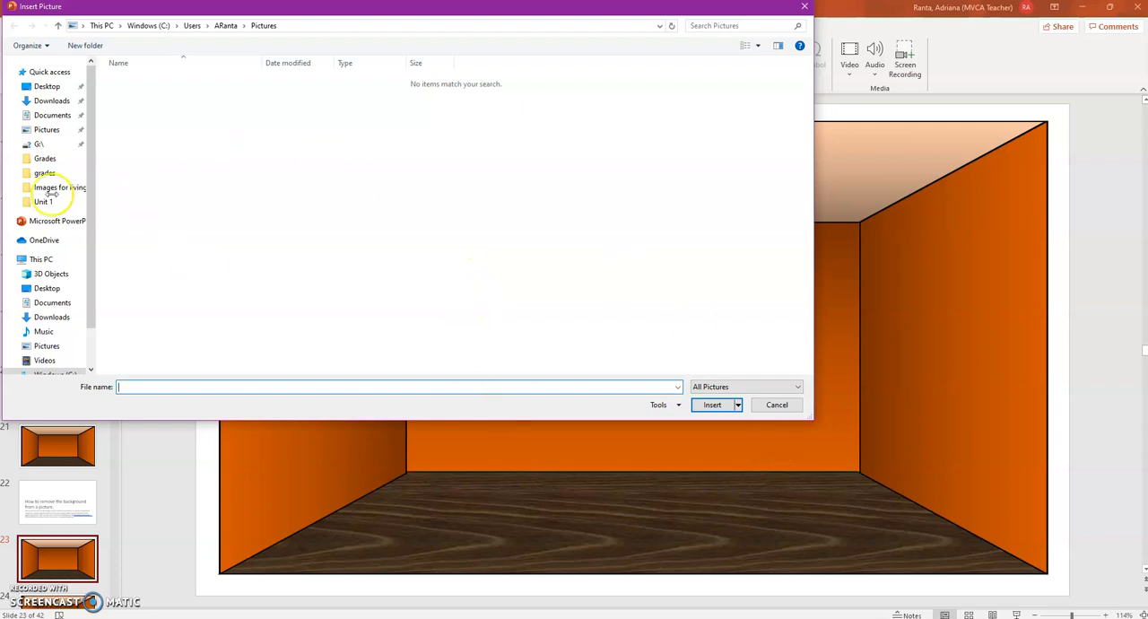
Step: Insert "ecru_couch-removebg-preview (1)" from Documents, "2021 2022 School Year Curriculum and Materials", "Fine Art ART010B SPRING 2022", "Unit 1", "Images for living room"
click(49, 116)
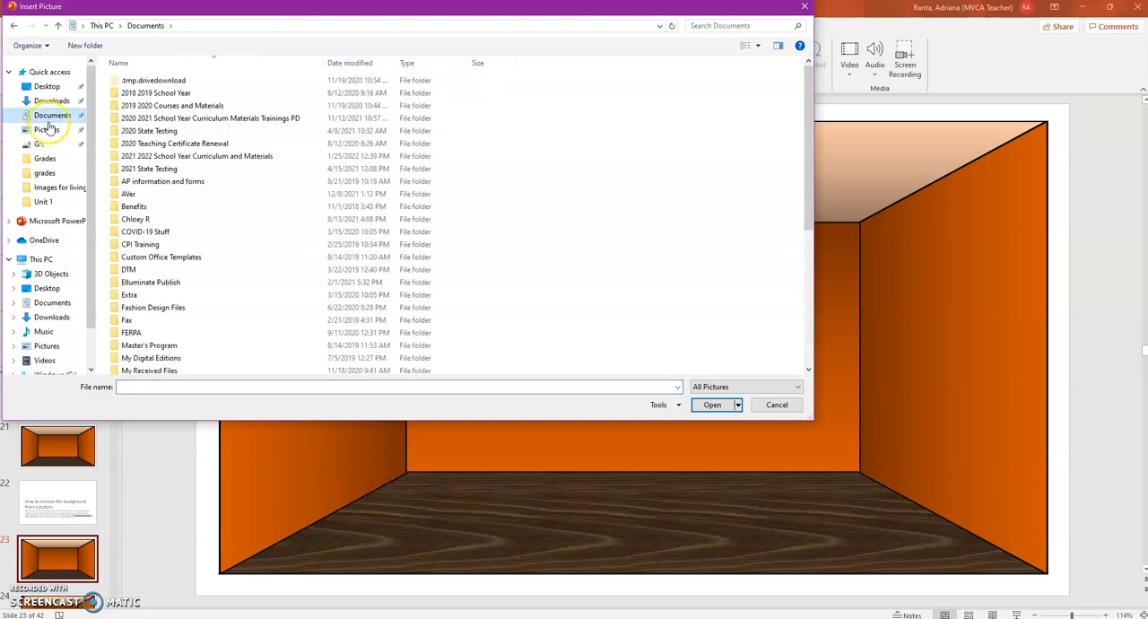
click(157, 158)
double_click(157, 158)
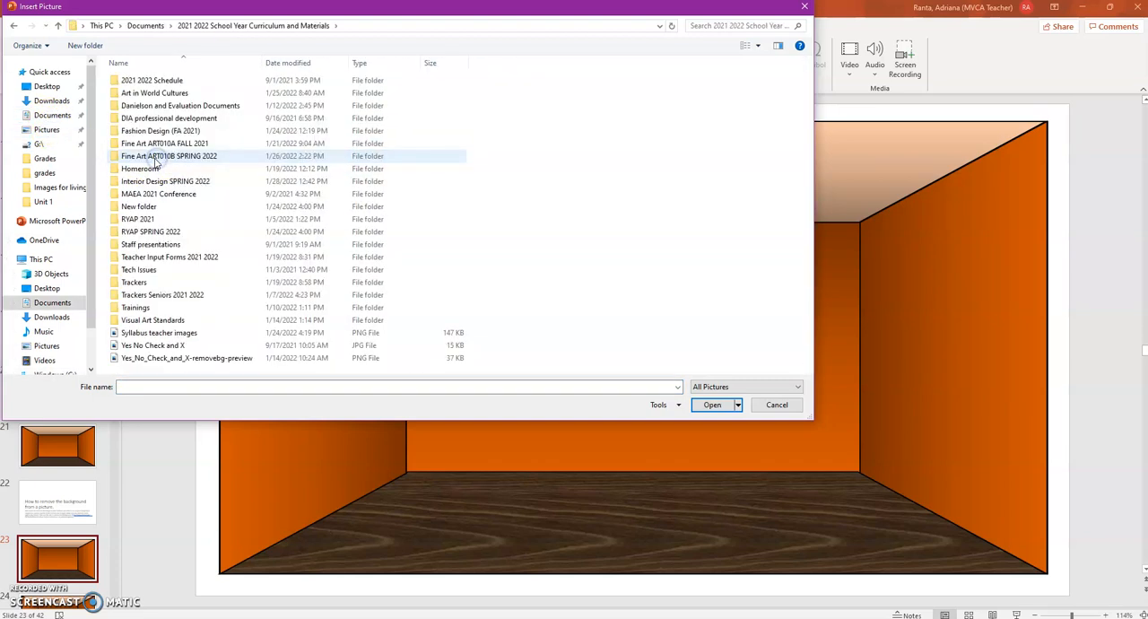
double_click(156, 158)
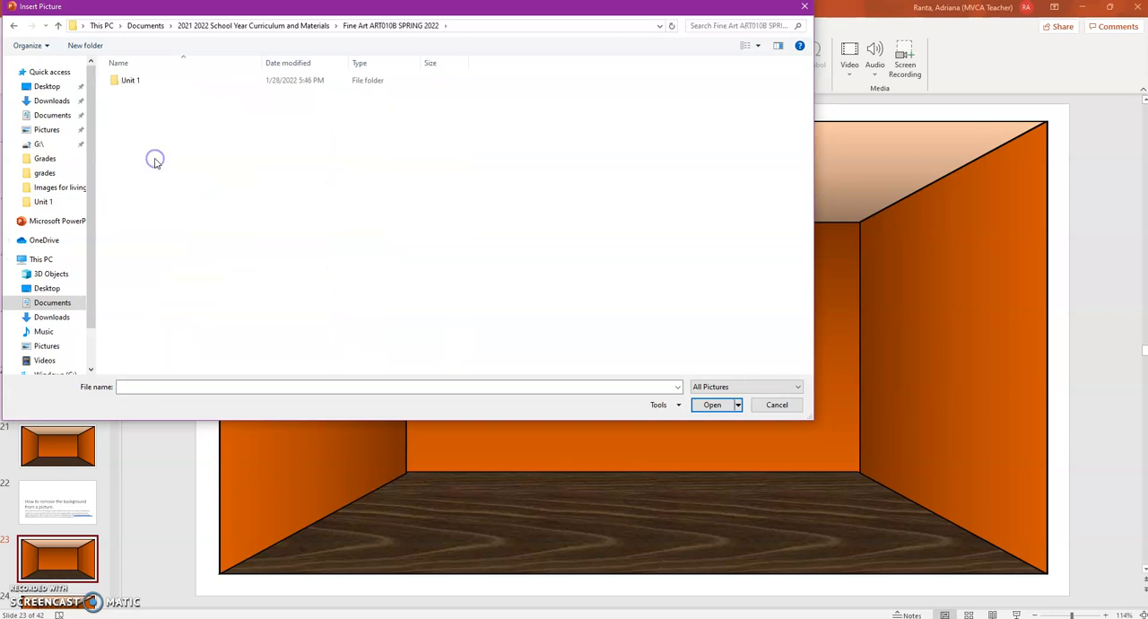
click(129, 83)
double_click(129, 82)
click(164, 82)
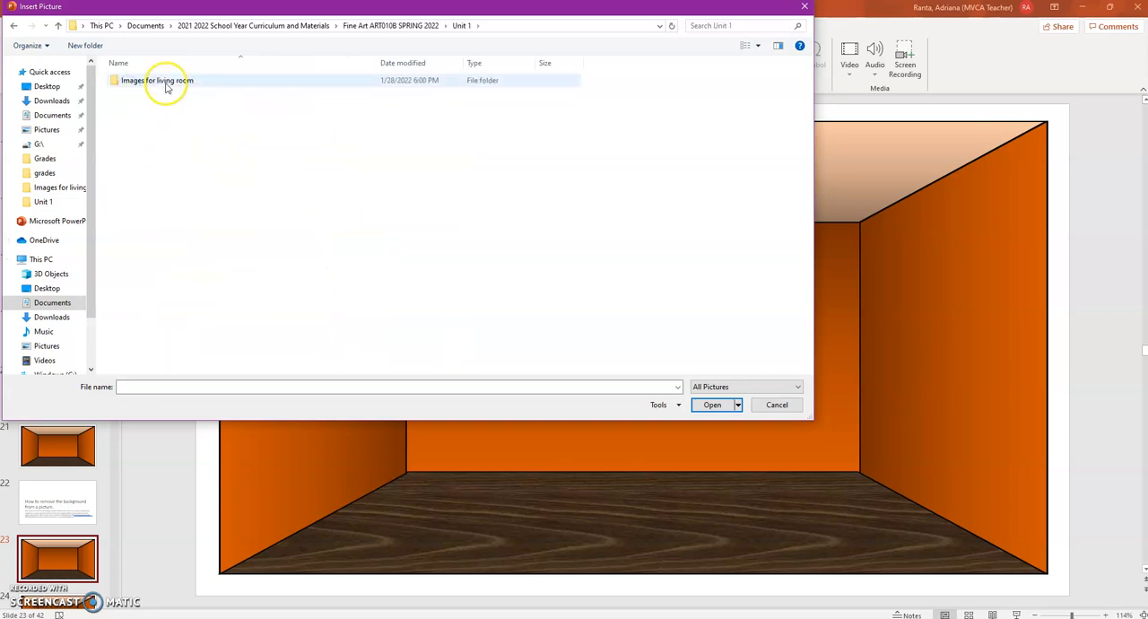
double_click(165, 82)
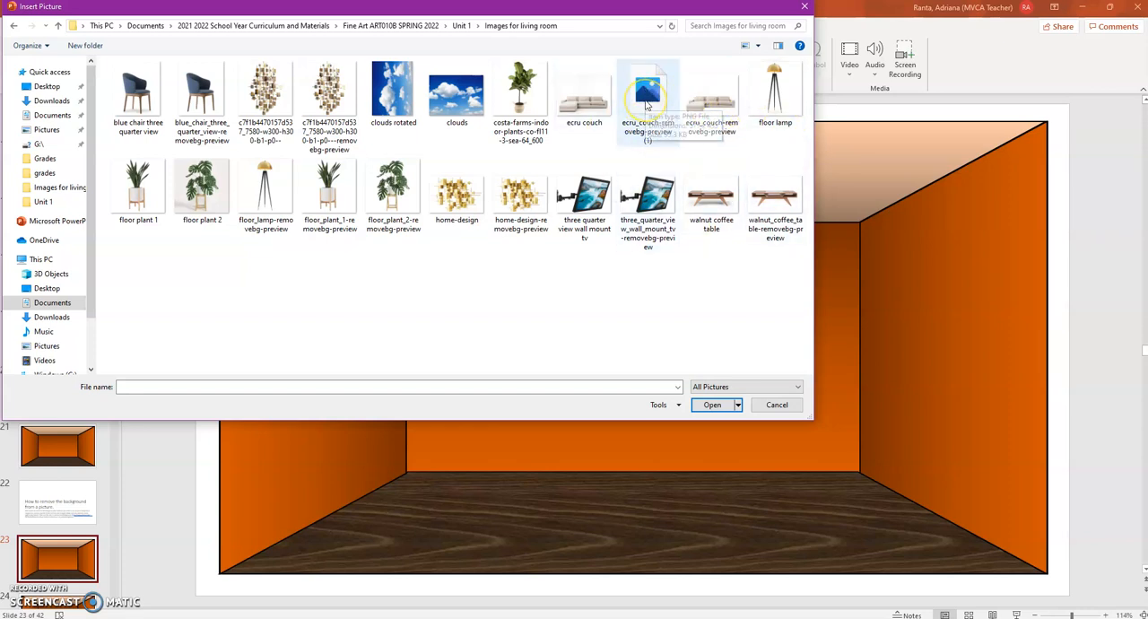
click(647, 105)
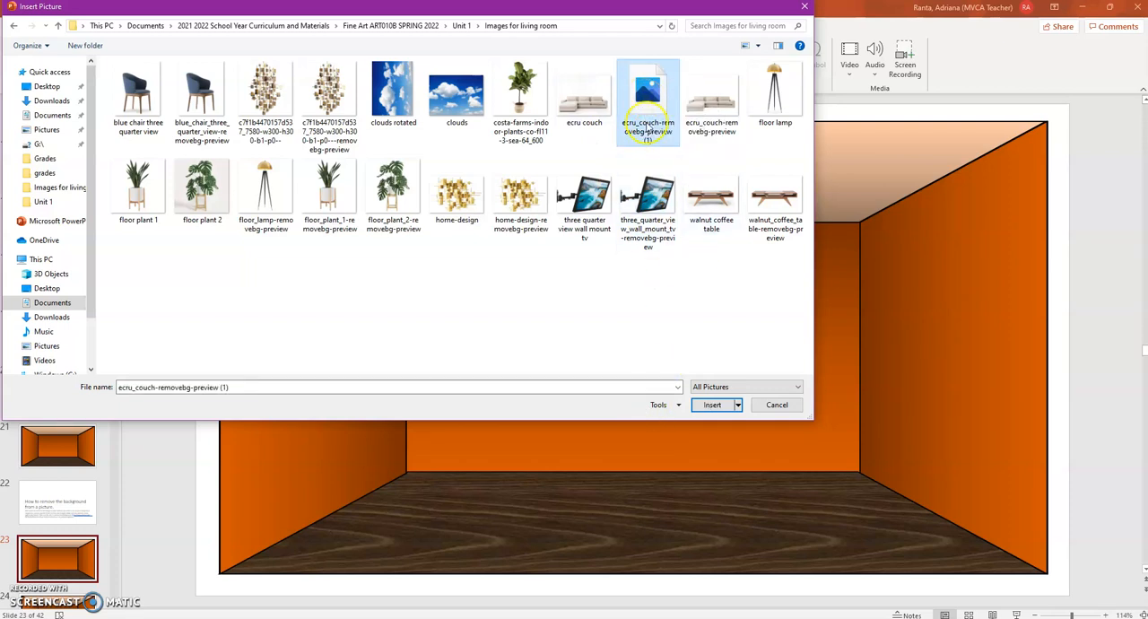
click(712, 405)
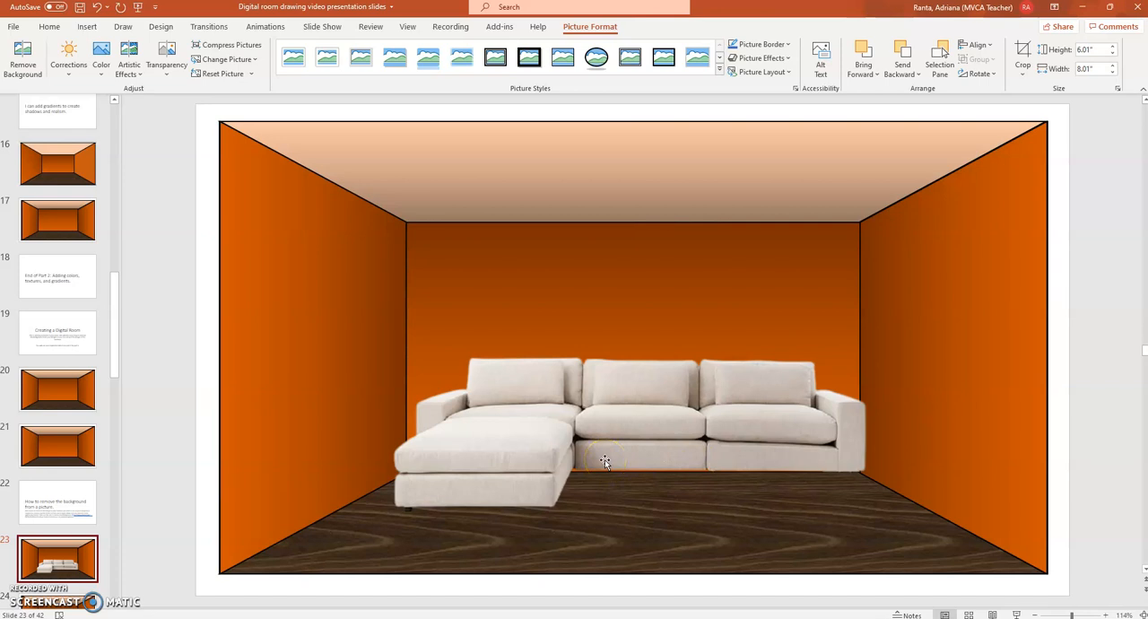
Step: Move the couch picture slightly down so it overlaps the wood floor of the room
click(636, 439)
drag(636, 439, 637, 461)
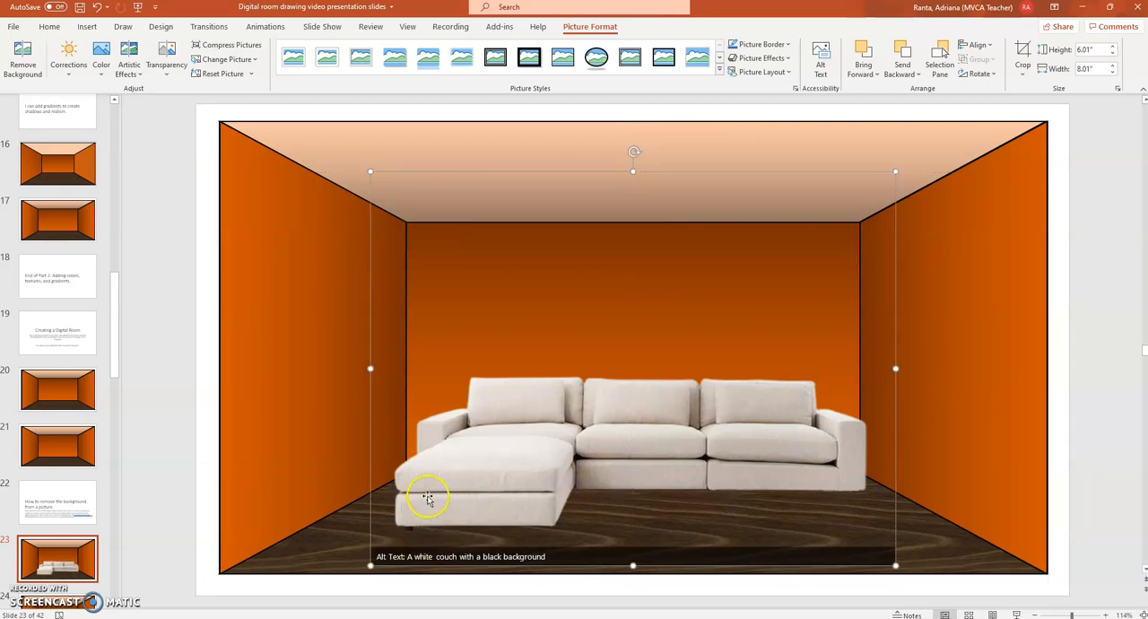
Step: Resize the couch picture from its lower-left corner
click(370, 566)
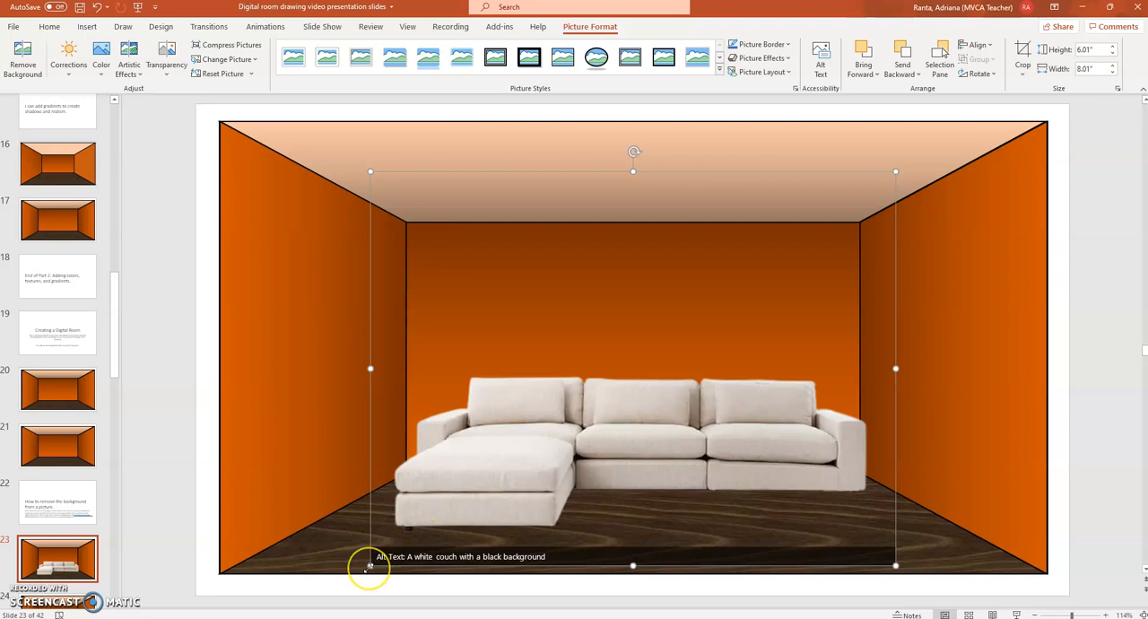